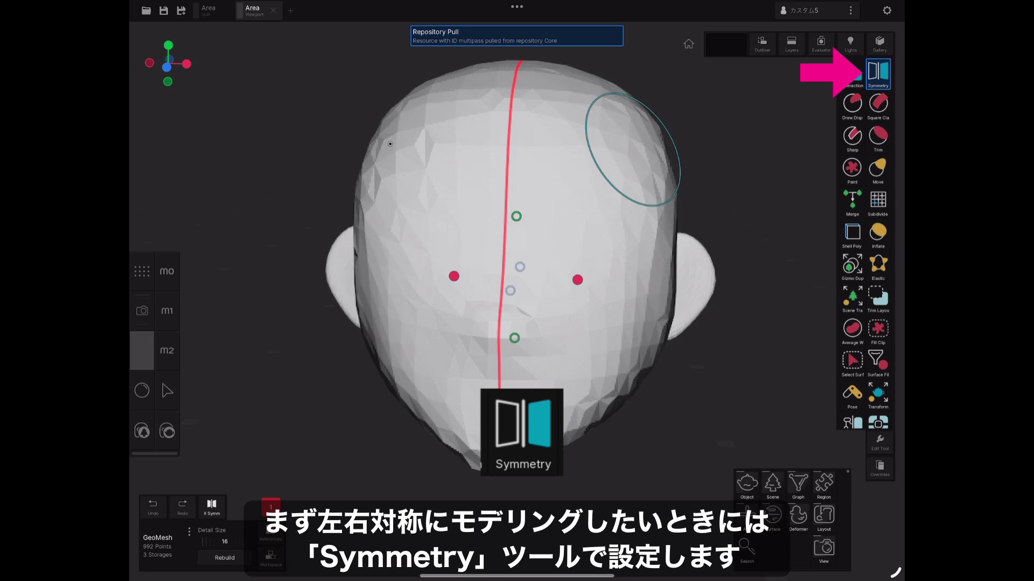
From a front view, centre the symmetry ring on the head's midline, then switch X symmetry off.
drag(379, 142, 388, 145)
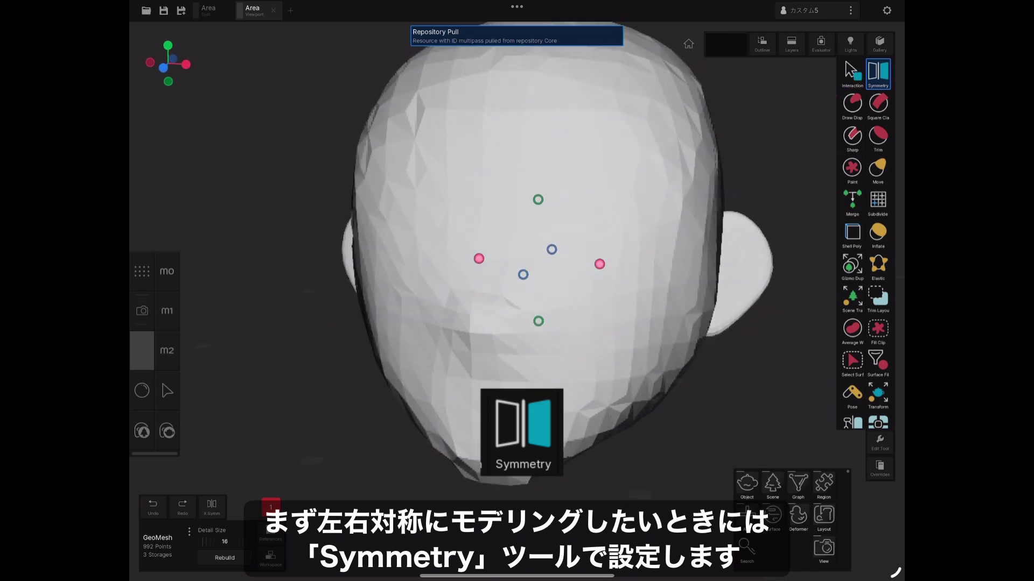
drag(386, 231, 404, 243)
mouse_move(603, 245)
mouse_down()
mouse_move(503, 186)
mouse_move(493, 304)
mouse_move(474, 176)
mouse_move(468, 196)
mouse_move(492, 157)
mouse_move(485, 272)
mouse_move(450, 267)
mouse_up()
scroll(449, 267, up, 2)
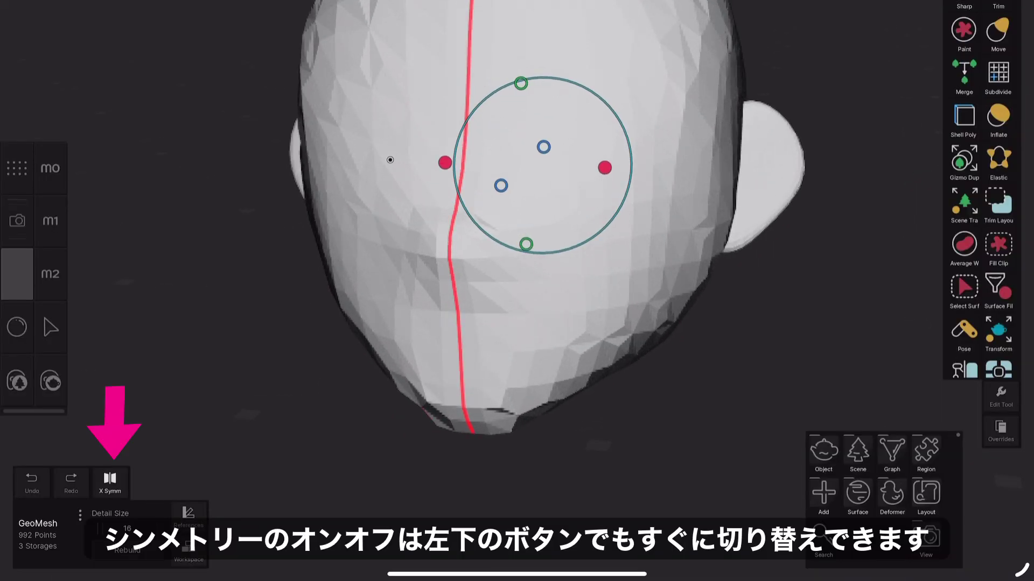
click(110, 482)
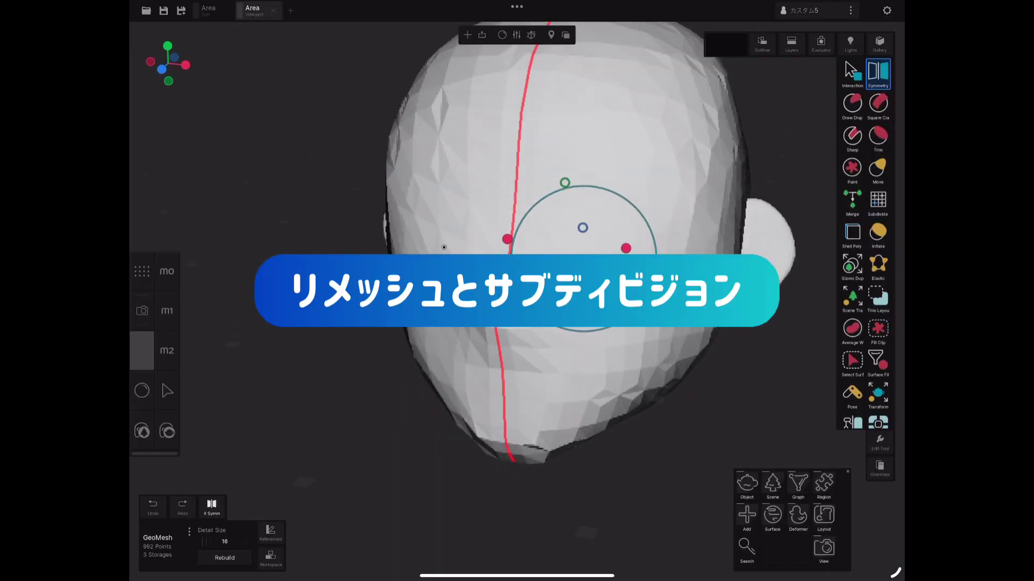
Remesh the head at a low Detail Size of 14, then undo it.
drag(444, 247, 454, 253)
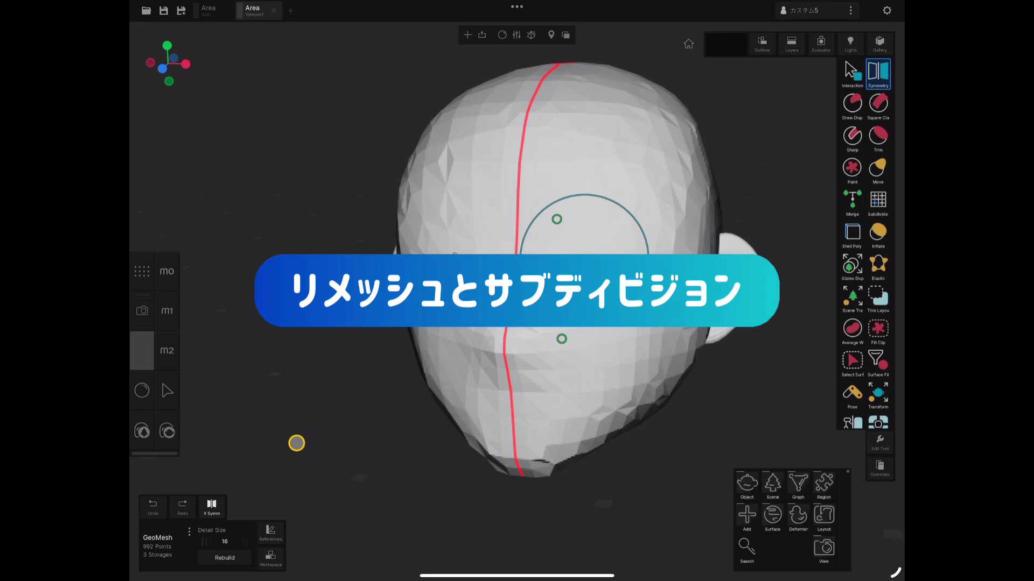
mouse_move(246, 537)
mouse_down()
mouse_move(204, 536)
mouse_move(236, 540)
mouse_move(222, 543)
mouse_up()
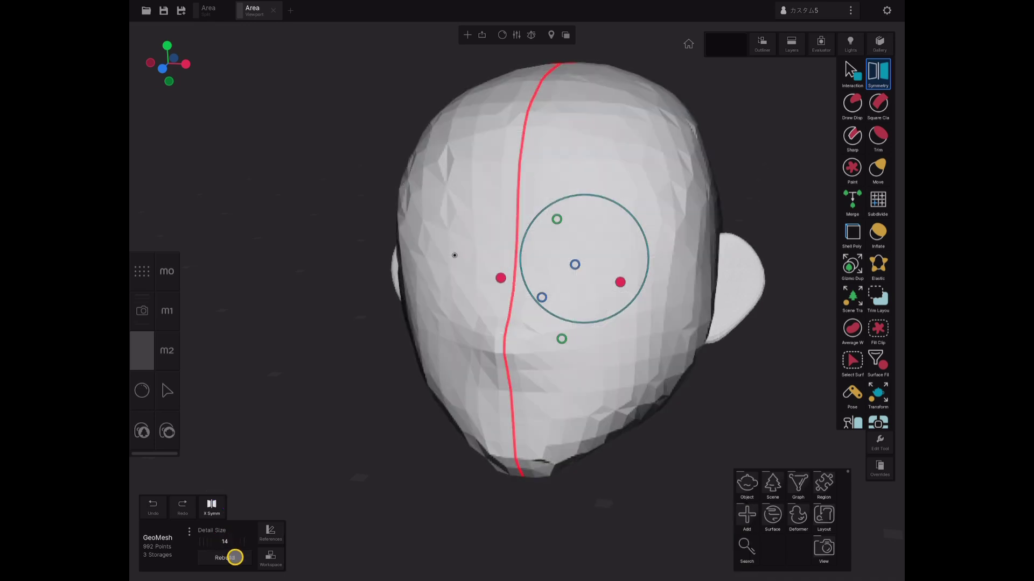
click(235, 558)
key(ctrl+z)
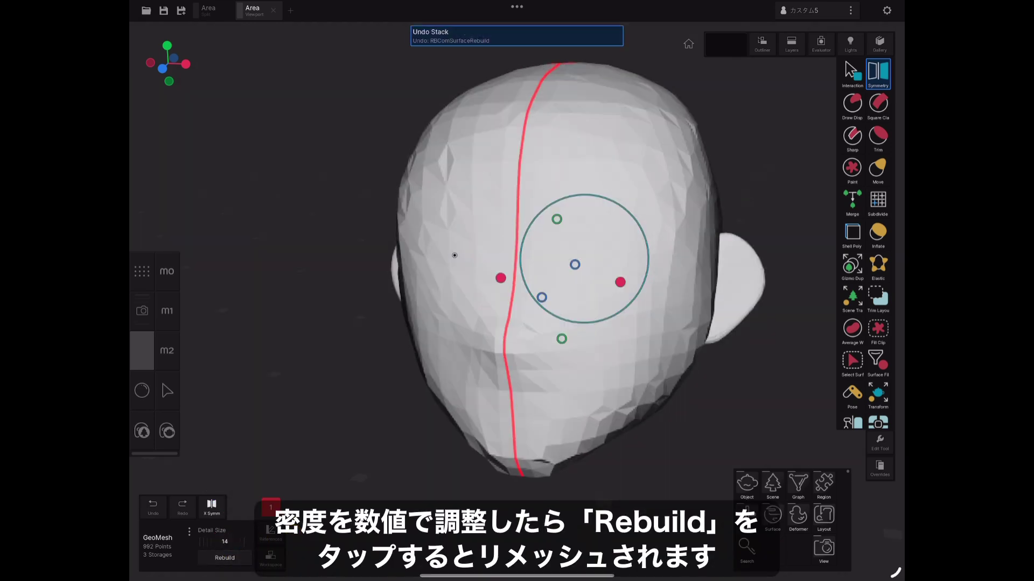
Remesh the head at Detail Size 142, inspect it, and undo back to 992 points.
drag(217, 542, 256, 546)
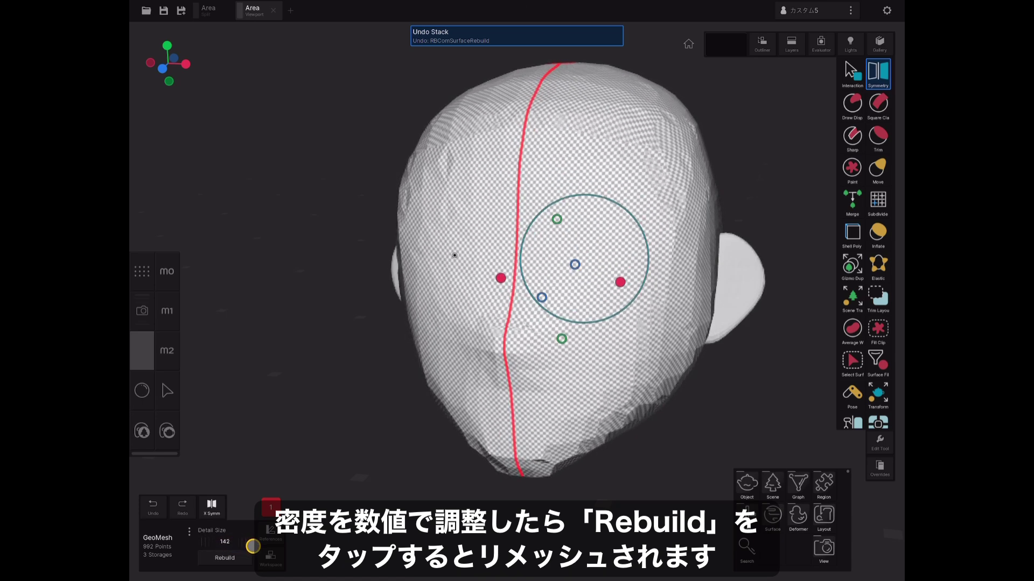
click(239, 559)
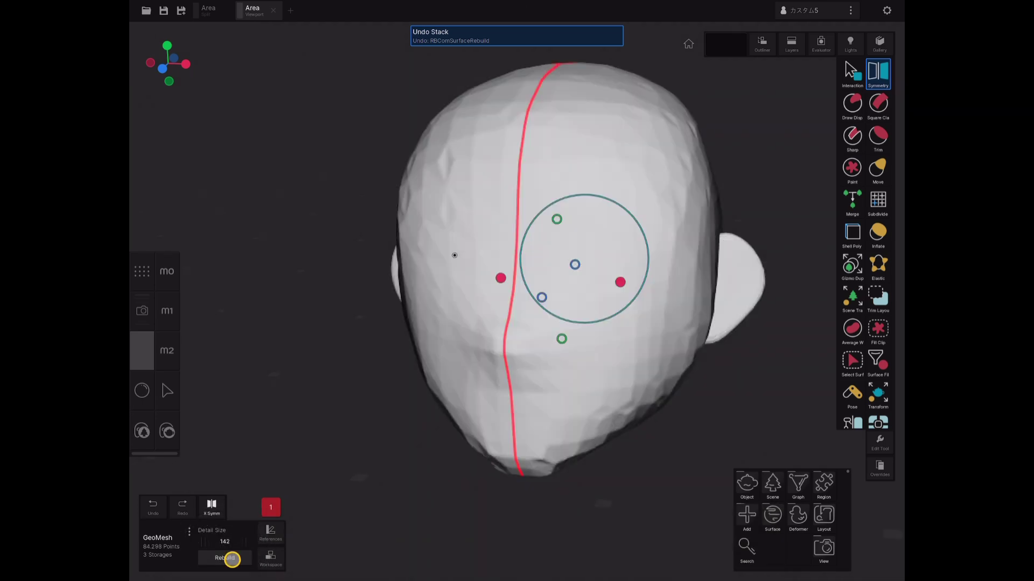
mouse_move(446, 270)
middle_down()
mouse_move(438, 248)
mouse_move(503, 257)
mouse_move(452, 256)
middle_up()
key(ctrl+z)
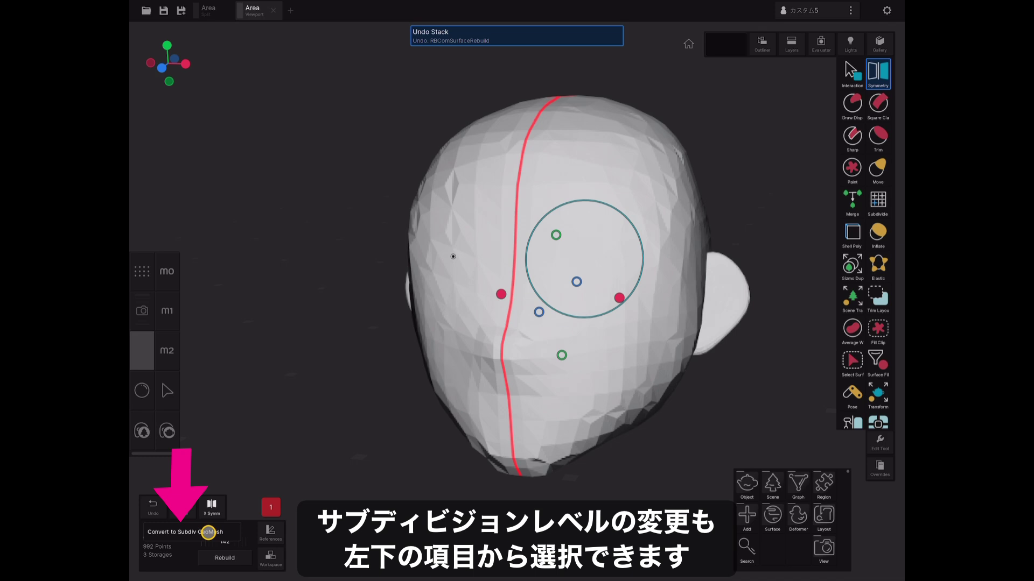
Convert the head GeoMesh to Subdiv and step it up to level 3/3 (15,842 points).
click(208, 532)
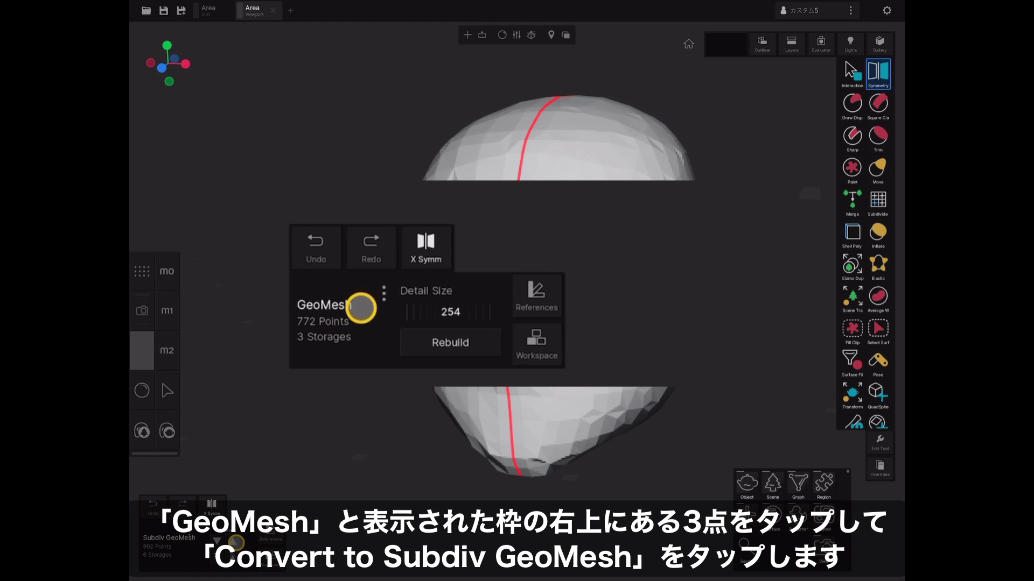
click(384, 294)
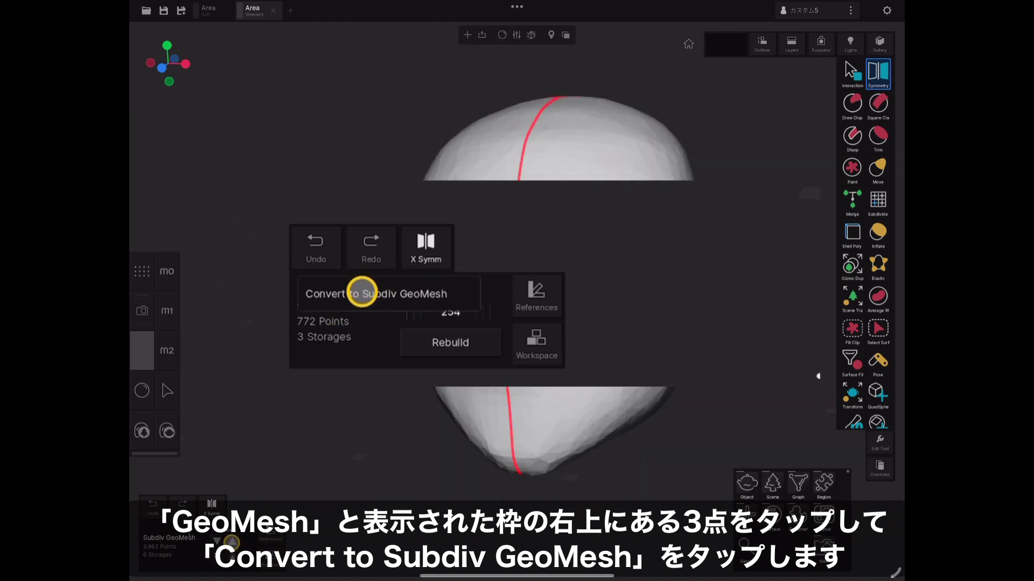
click(361, 293)
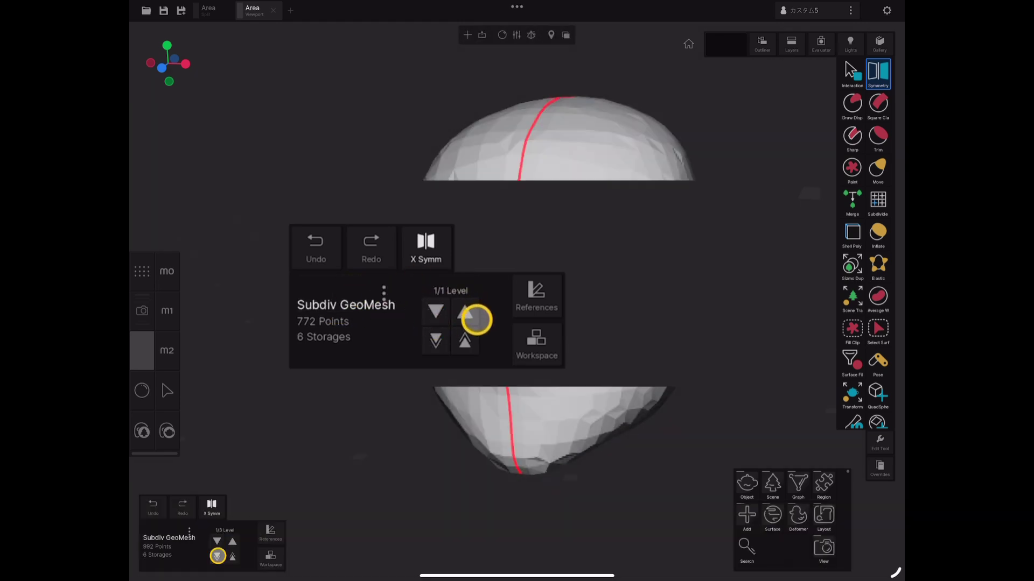
click(233, 543)
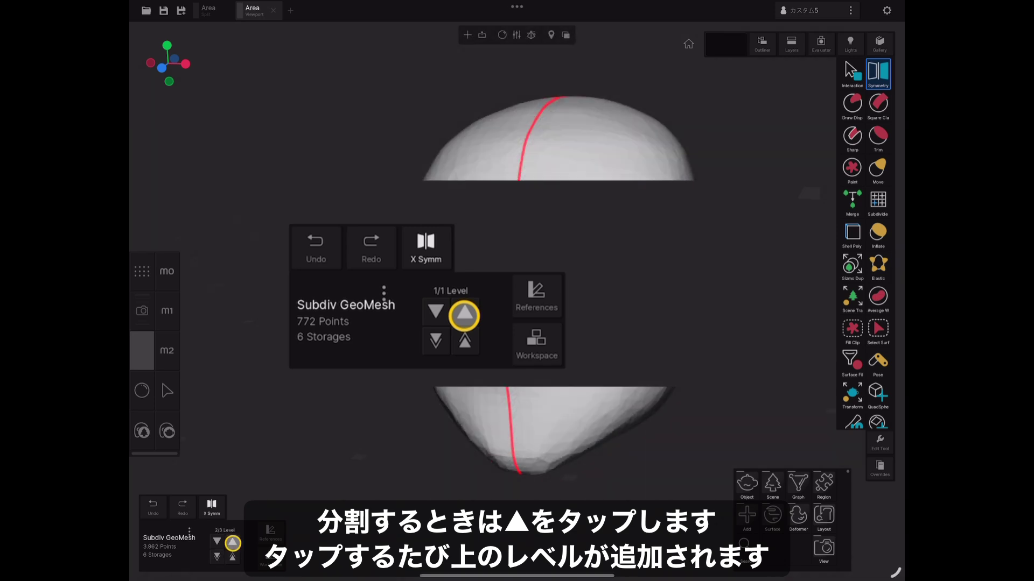
click(232, 554)
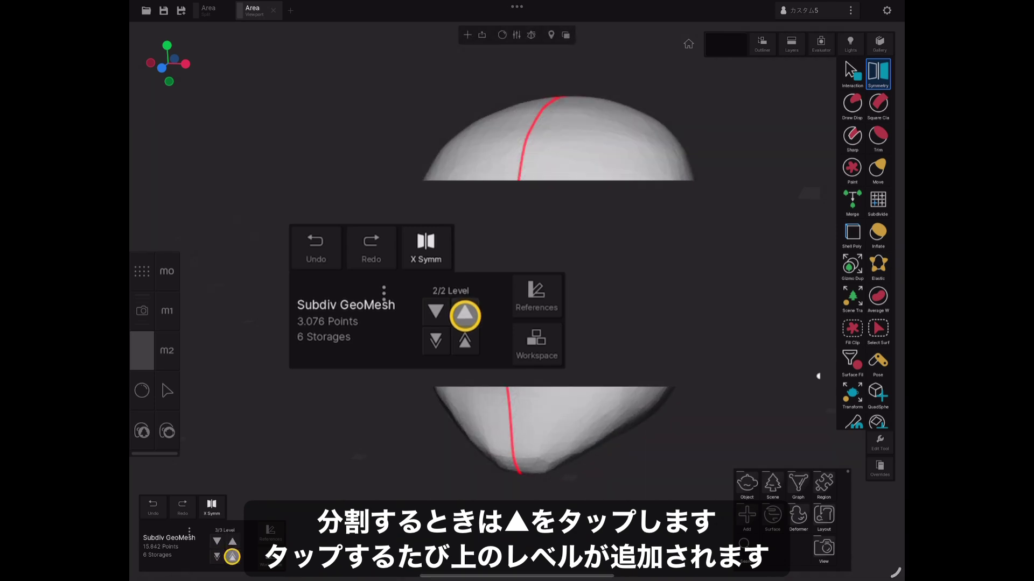
click(464, 314)
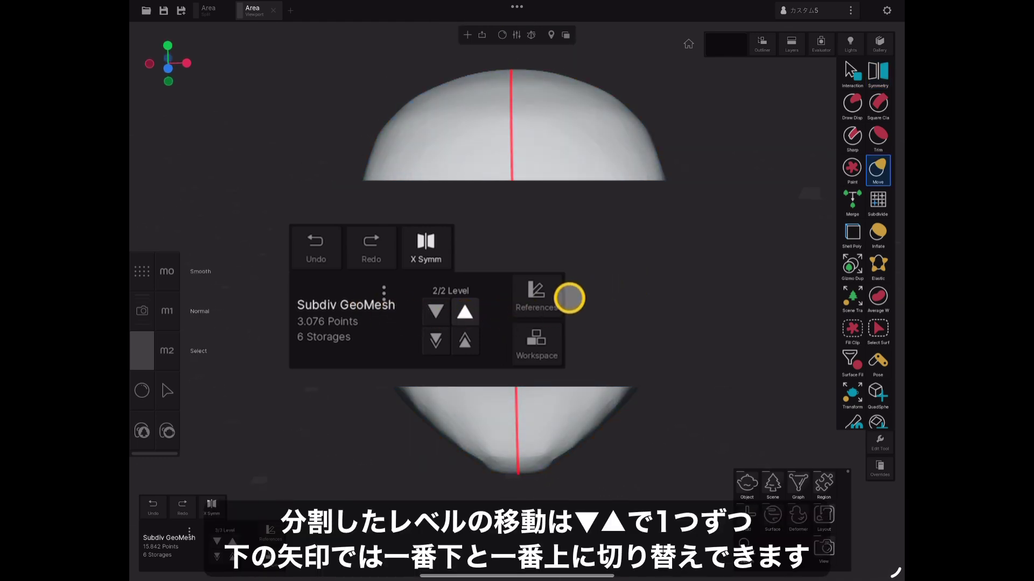
click(466, 315)
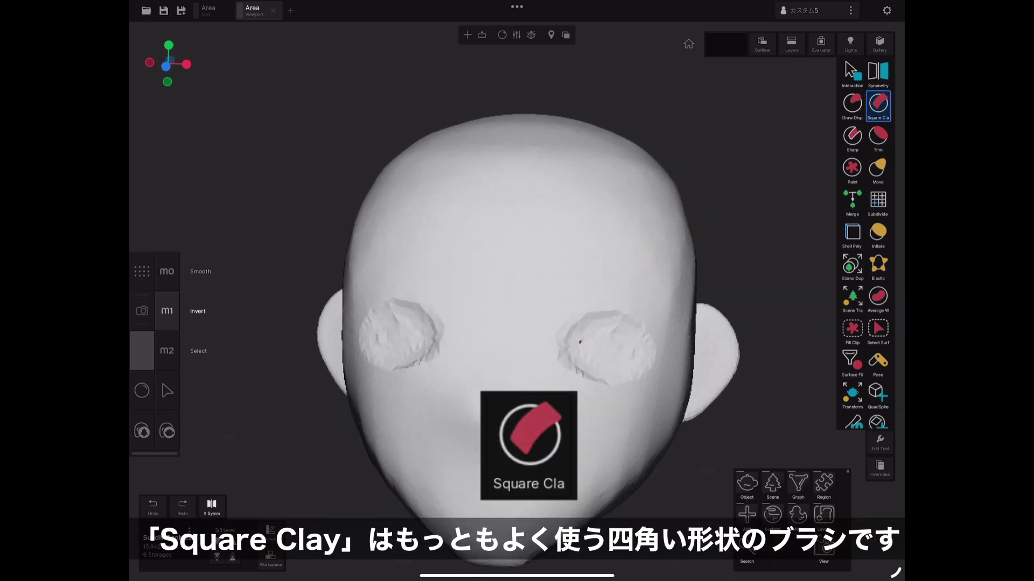
Orbit the head through front, right-side and low three-quarter views to check the sculpted face.
mouse_move(584, 289)
mouse_down()
mouse_move(484, 291)
mouse_move(595, 334)
mouse_move(529, 346)
mouse_move(568, 302)
mouse_up()
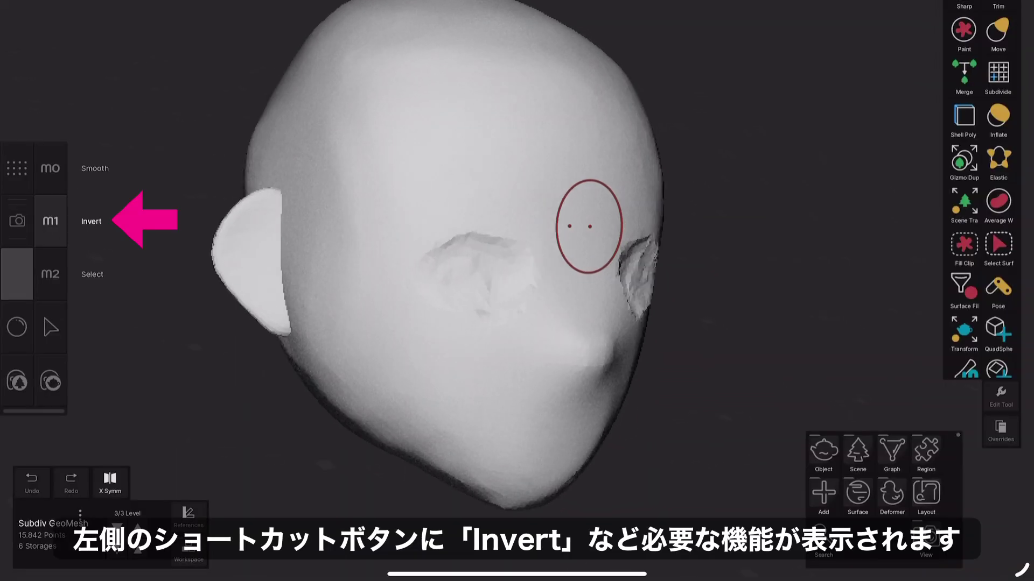
drag(458, 302, 581, 301)
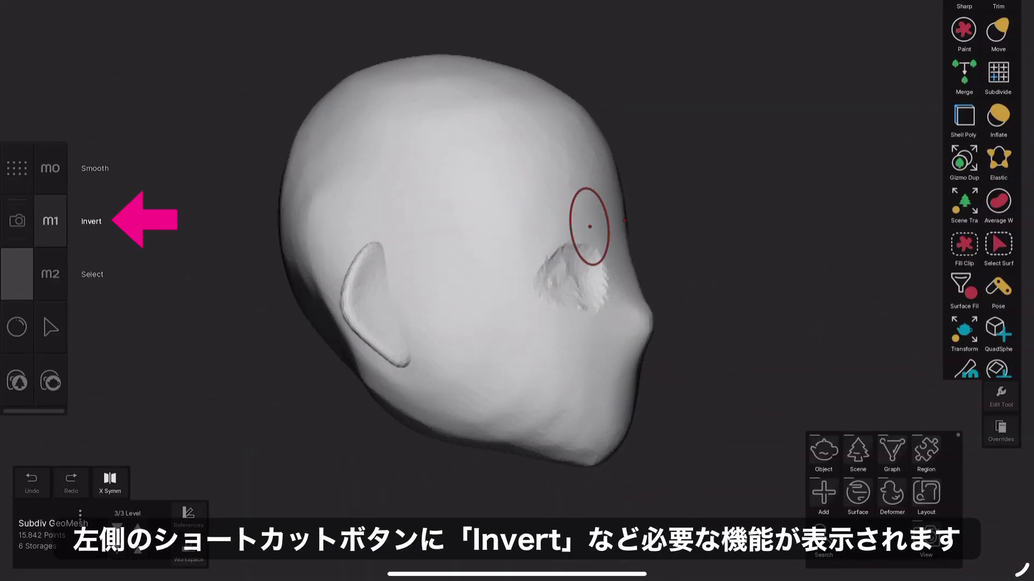
mouse_move(601, 238)
mouse_down()
mouse_move(518, 226)
mouse_move(545, 269)
mouse_move(497, 267)
mouse_move(561, 270)
mouse_move(553, 345)
mouse_move(501, 366)
mouse_up()
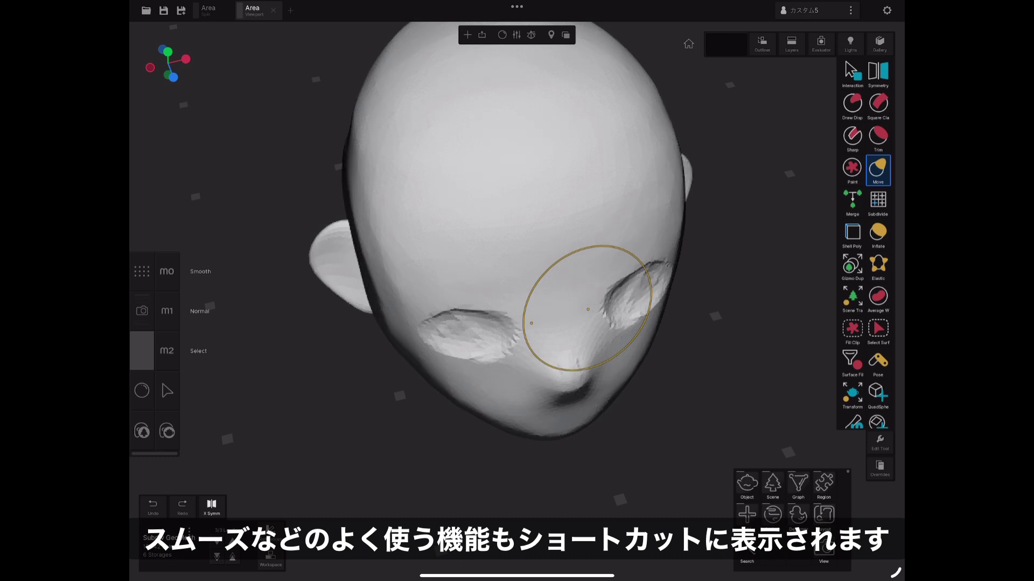
drag(531, 323, 536, 259)
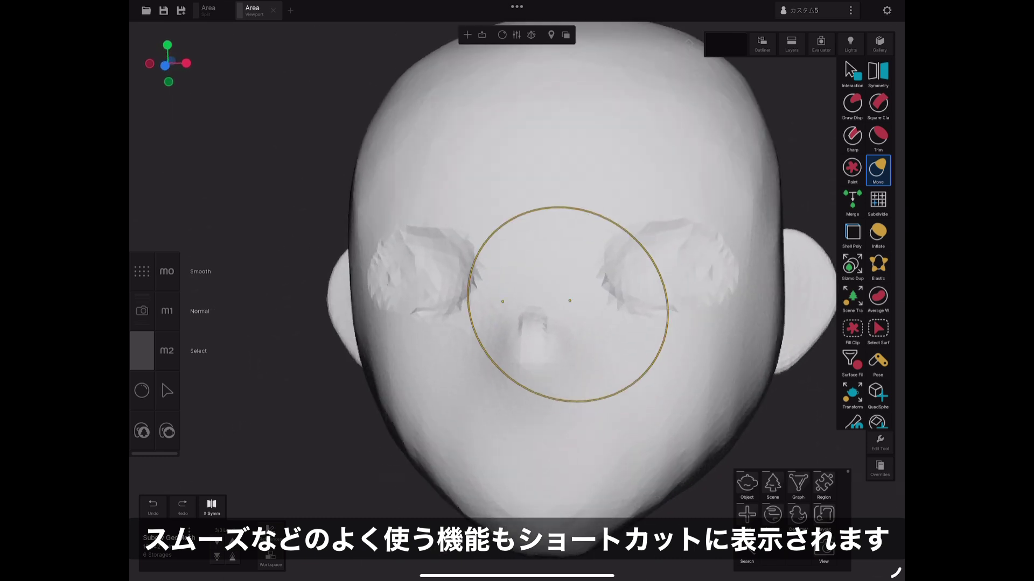
mouse_move(568, 304)
mouse_down()
mouse_move(658, 323)
mouse_move(583, 365)
mouse_up()
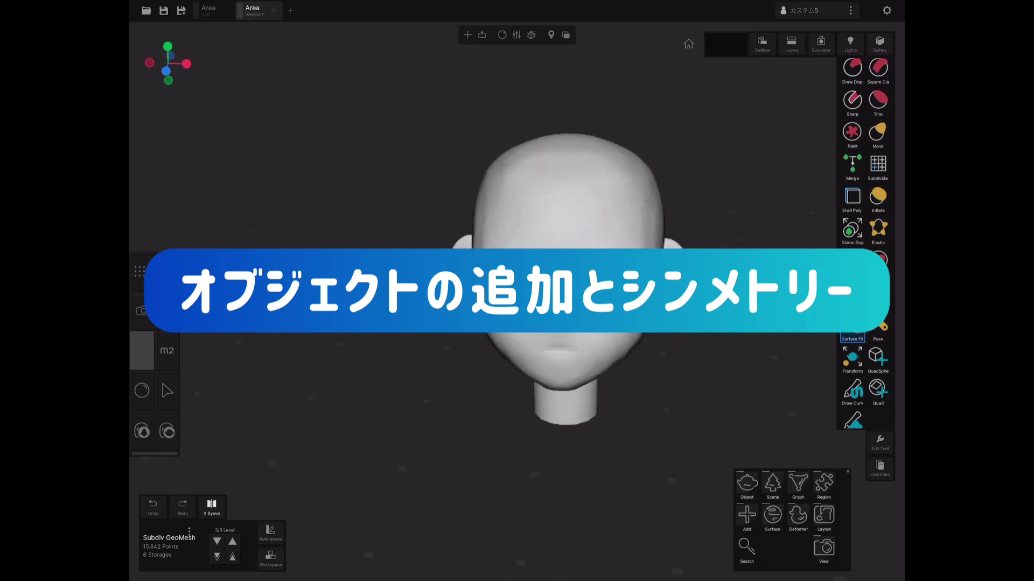
Place and size a sphere eyeball in the right eye socket, then show the Outliner.
scroll(865, 242, down, 1)
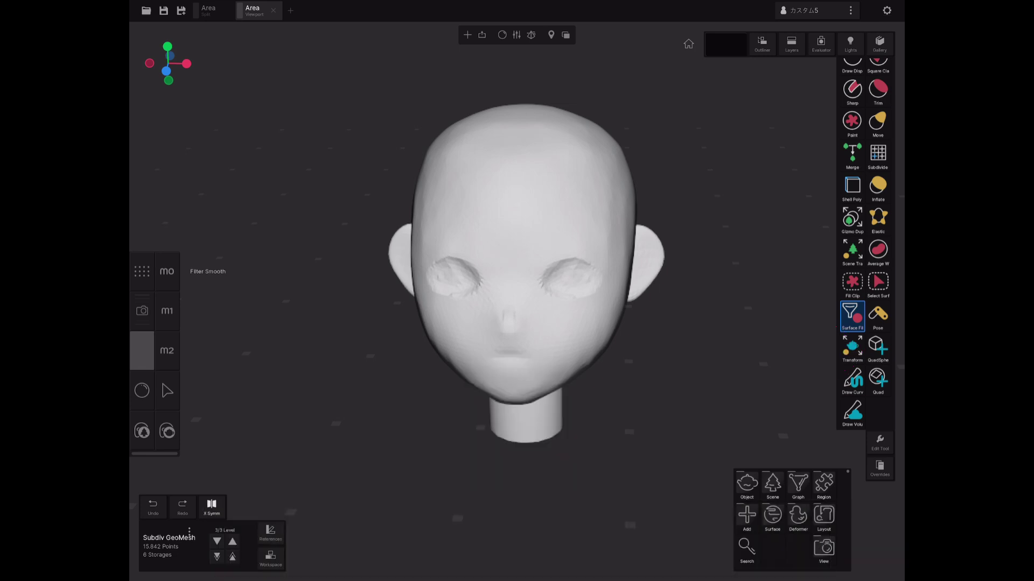
scroll(531, 294, up, 3)
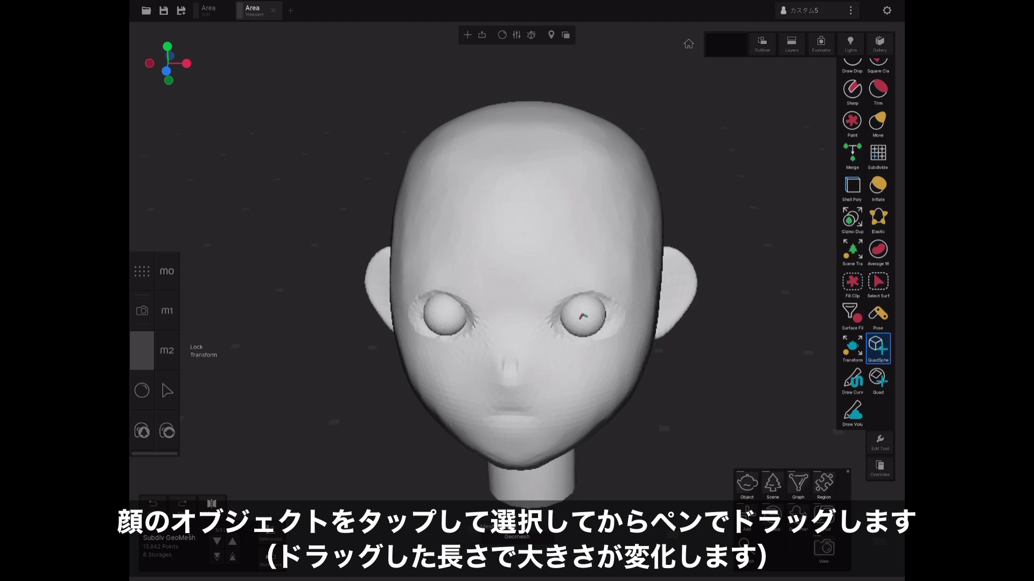
drag(582, 316, 636, 318)
drag(323, 215, 377, 227)
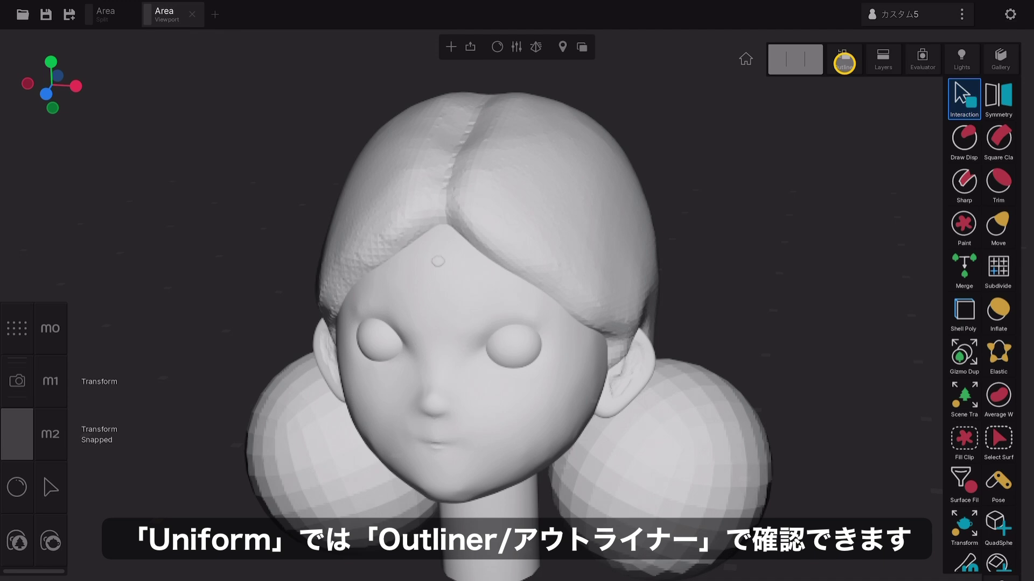
click(844, 63)
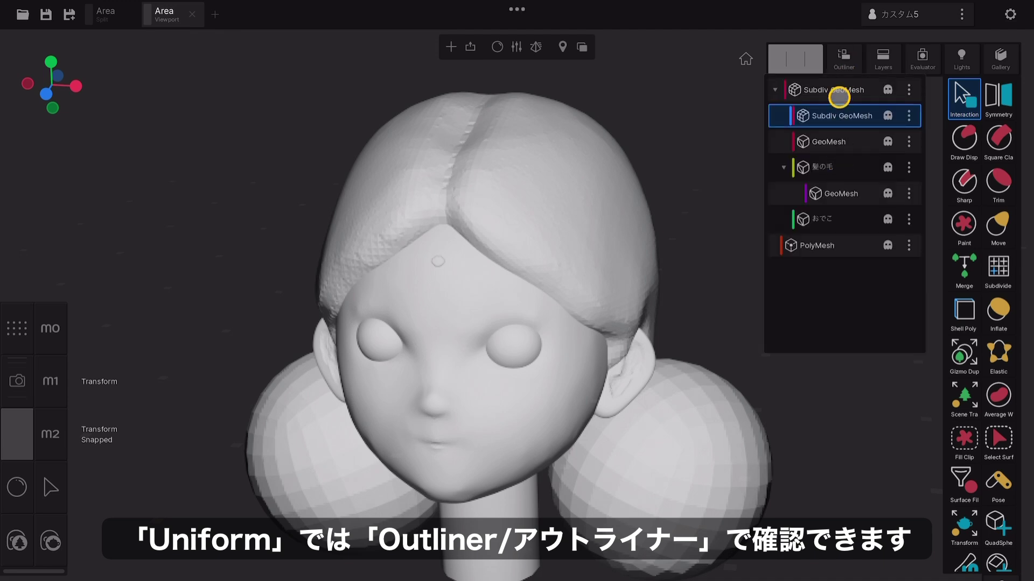
click(837, 93)
click(839, 118)
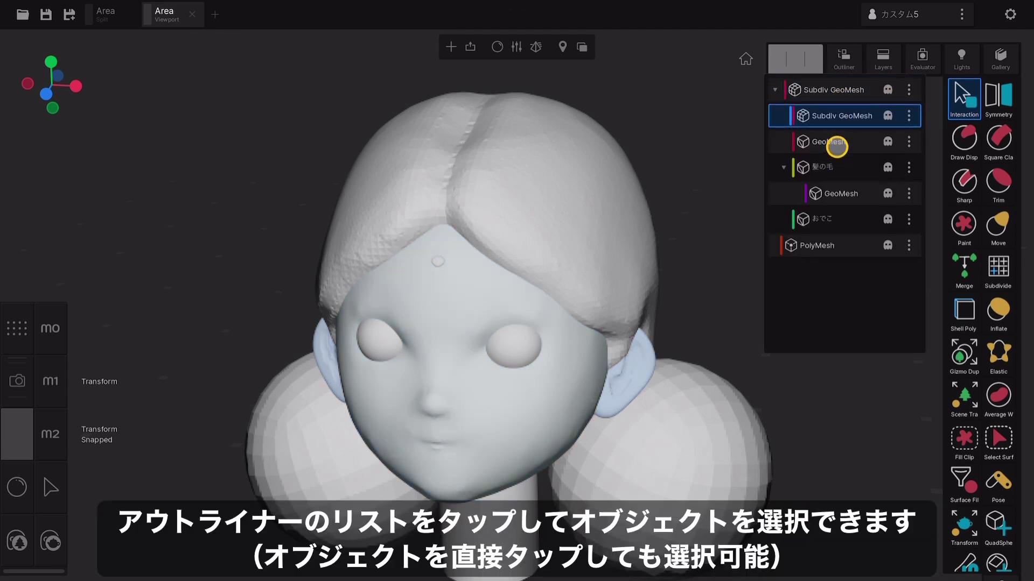
click(835, 142)
click(836, 168)
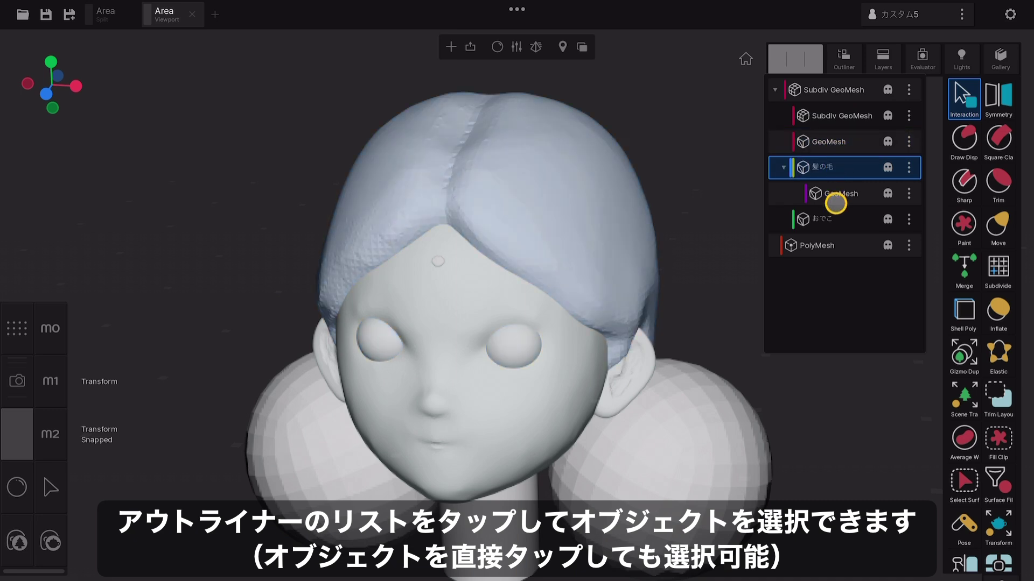
click(836, 195)
click(836, 222)
click(835, 248)
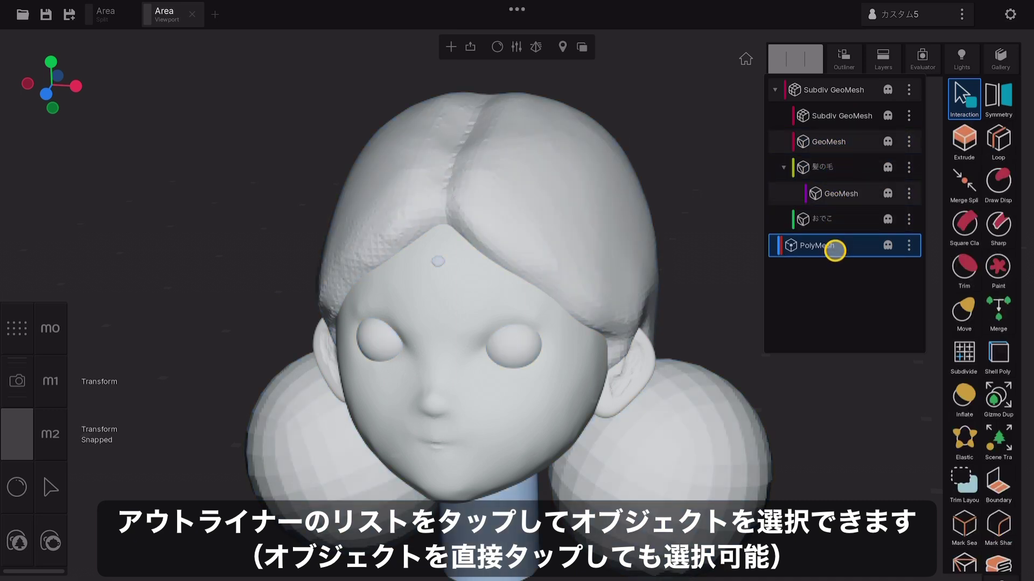
click(843, 136)
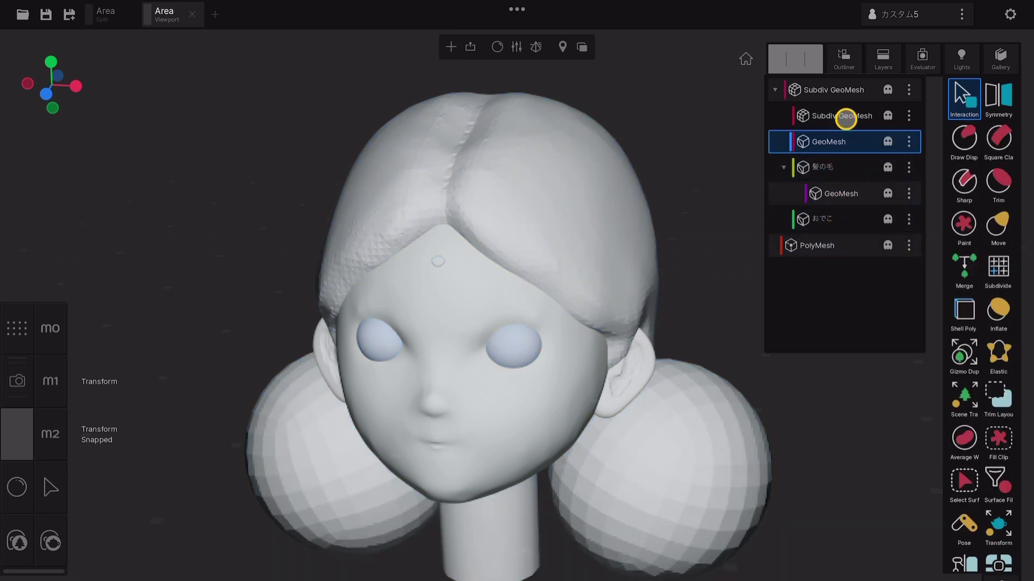
click(847, 166)
click(854, 200)
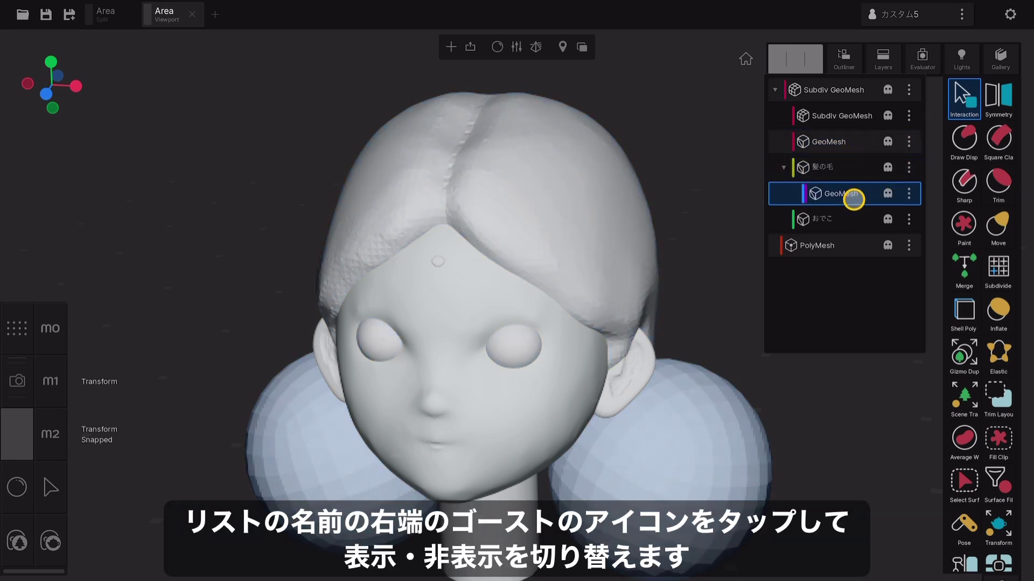
click(888, 195)
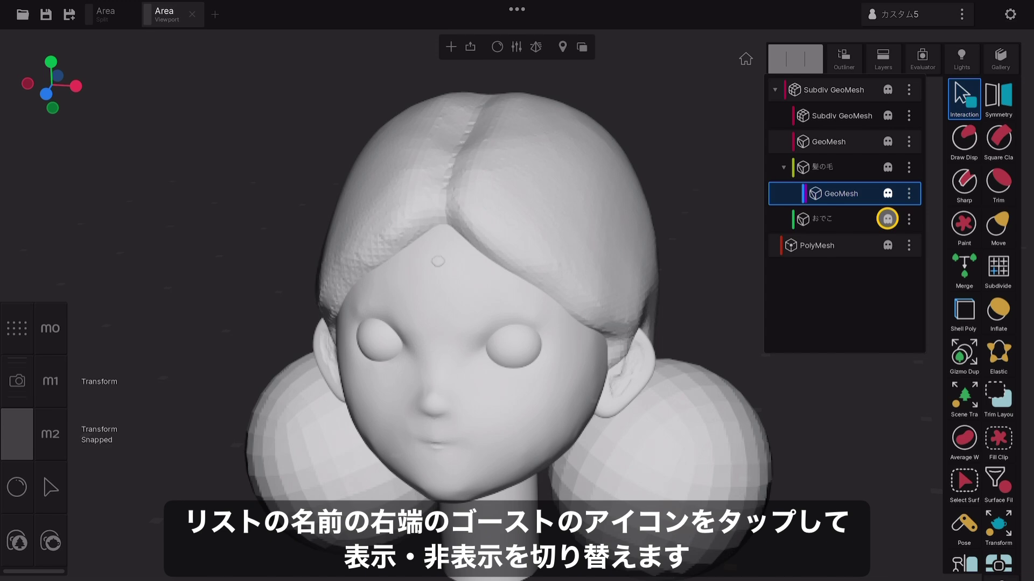
click(888, 243)
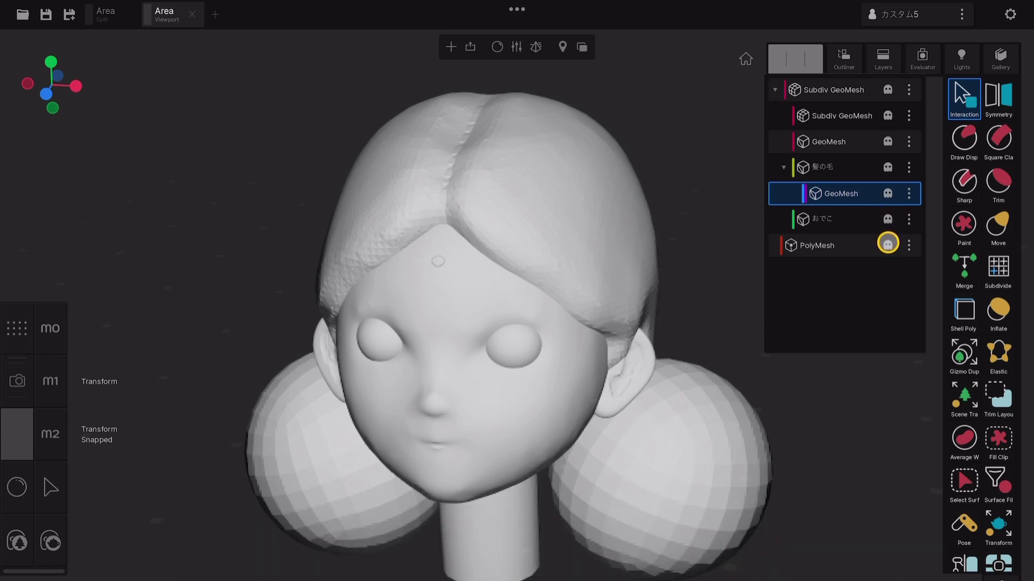
click(887, 141)
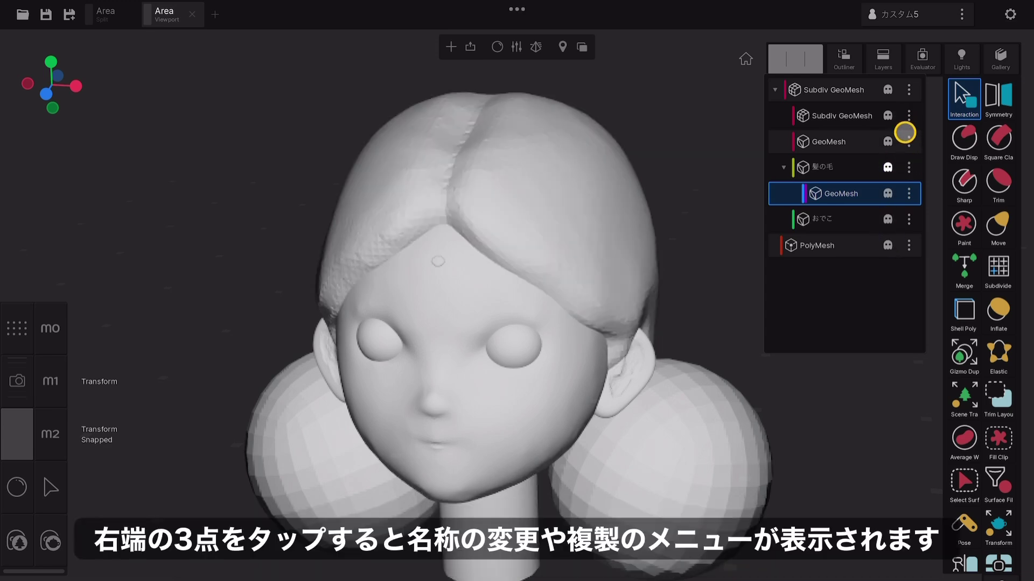
Rename the eyes GeoMesh in the Outliner to 眼球.
click(886, 143)
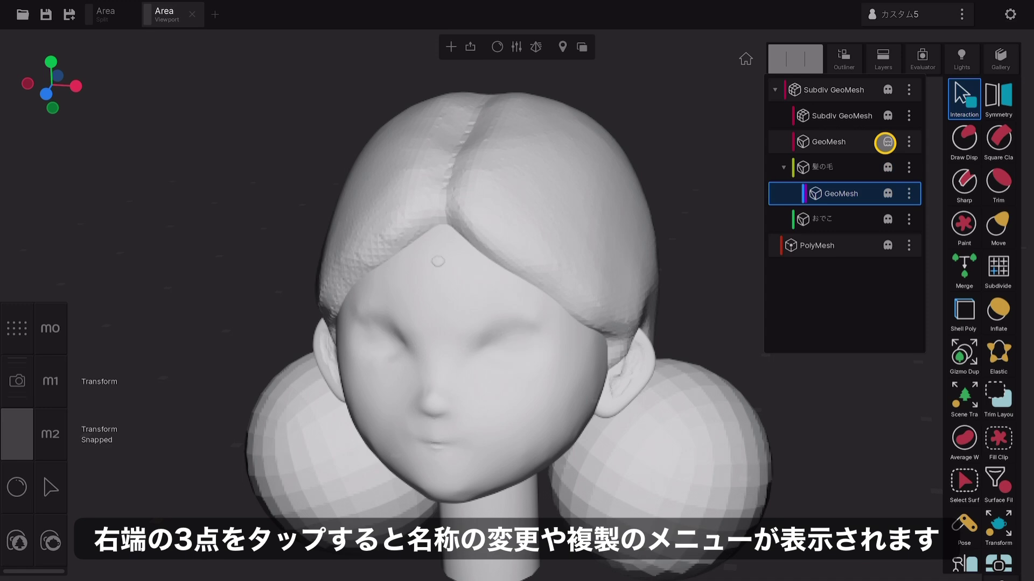
click(909, 143)
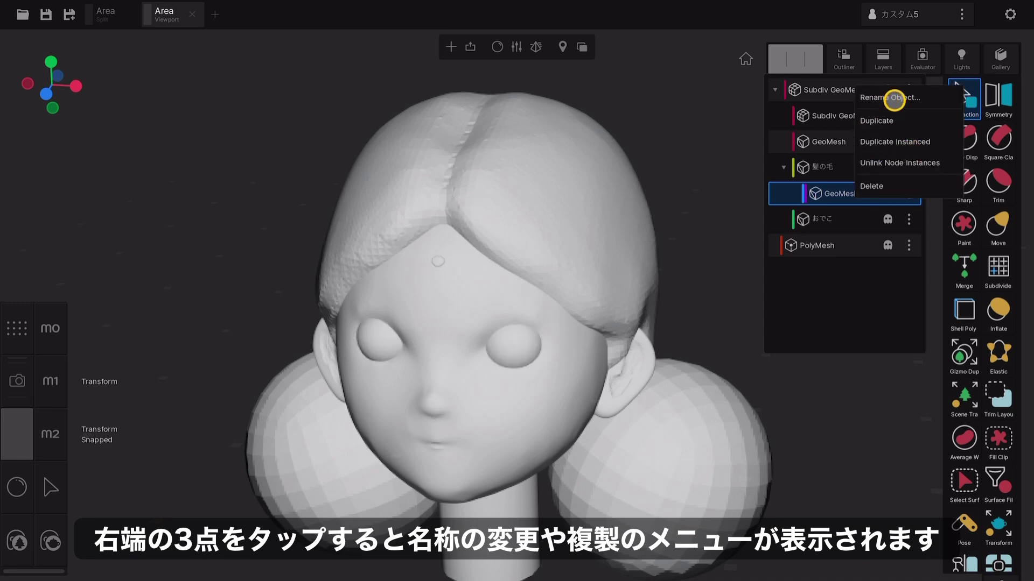
click(893, 99)
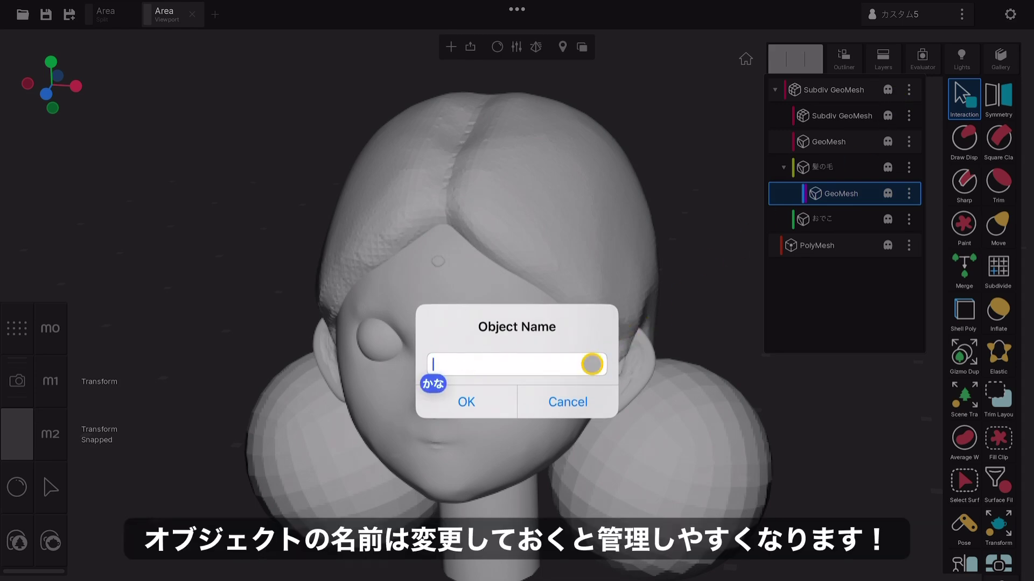
text(がnuu)
key(space)
key(Return)
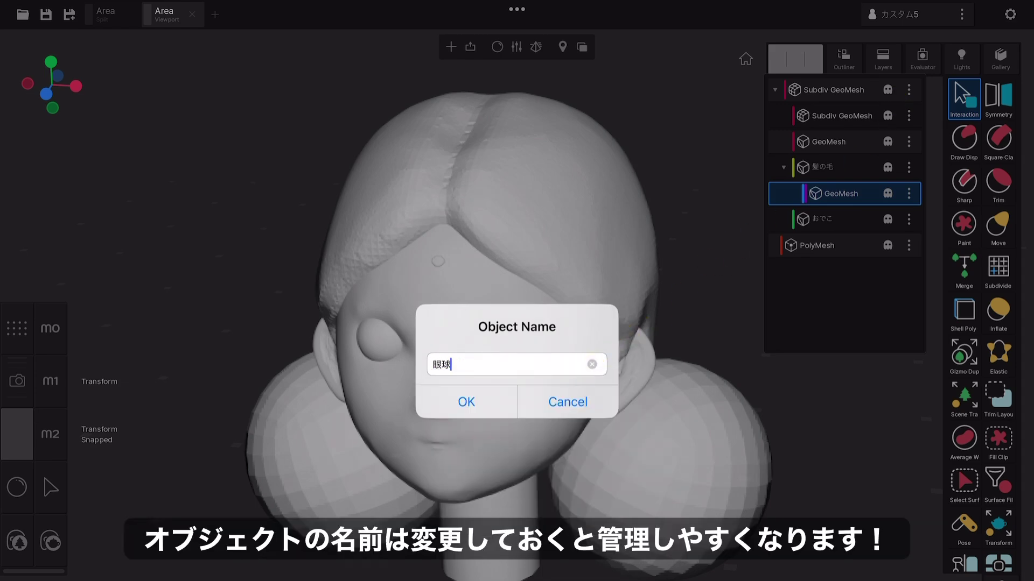
click(466, 403)
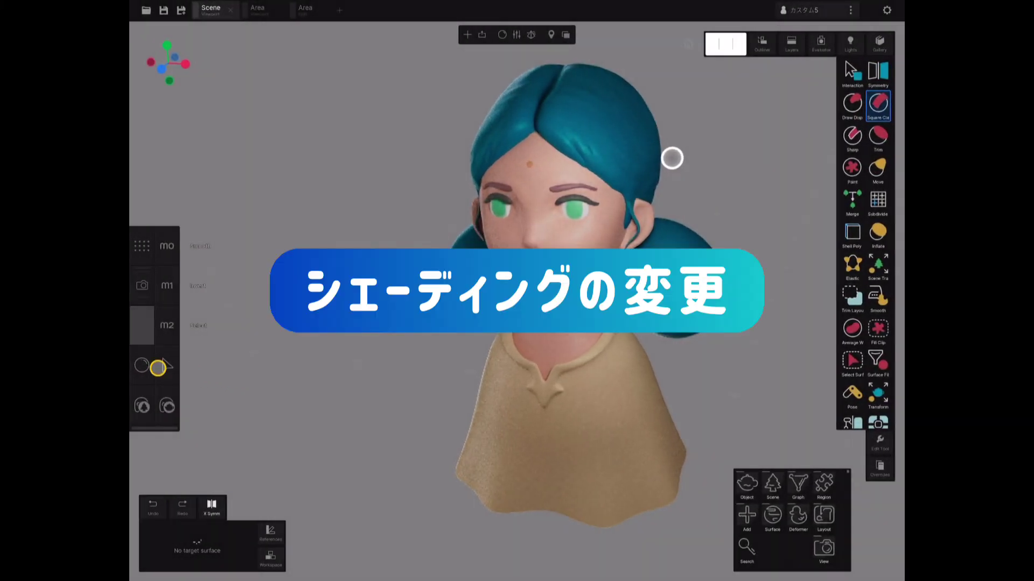
Switch the bust's shading to a flat look, then grainy clay, orbiting to front and side views.
click(142, 366)
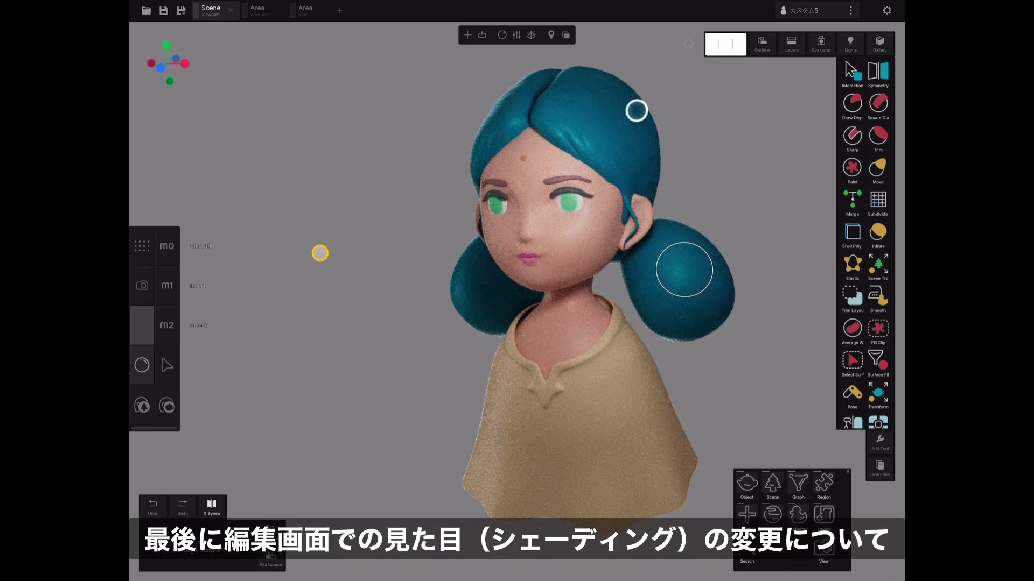
mouse_move(320, 253)
mouse_down()
mouse_move(328, 351)
mouse_move(242, 350)
mouse_move(243, 268)
mouse_move(288, 272)
mouse_move(287, 351)
mouse_up()
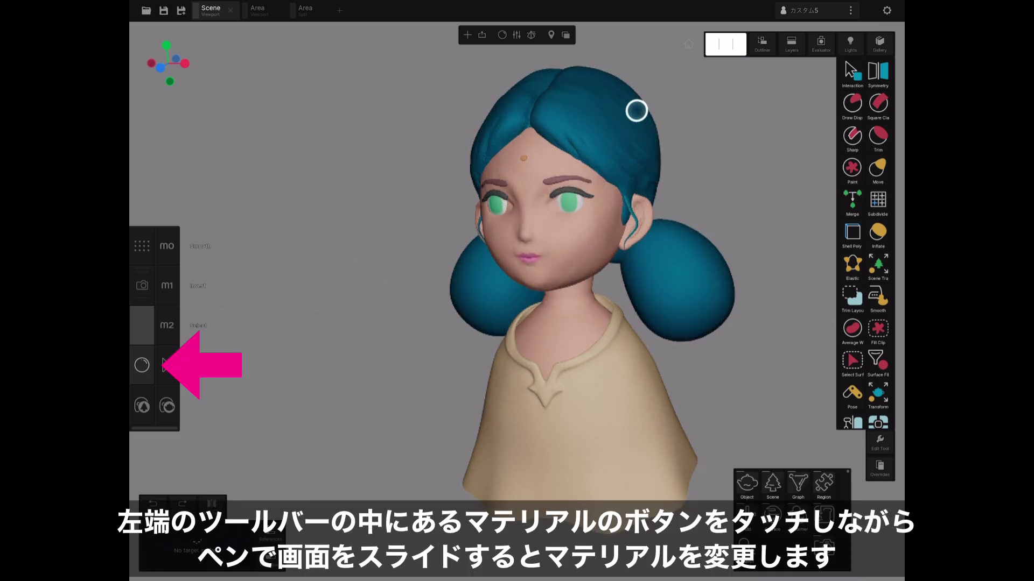
drag(637, 110, 711, 113)
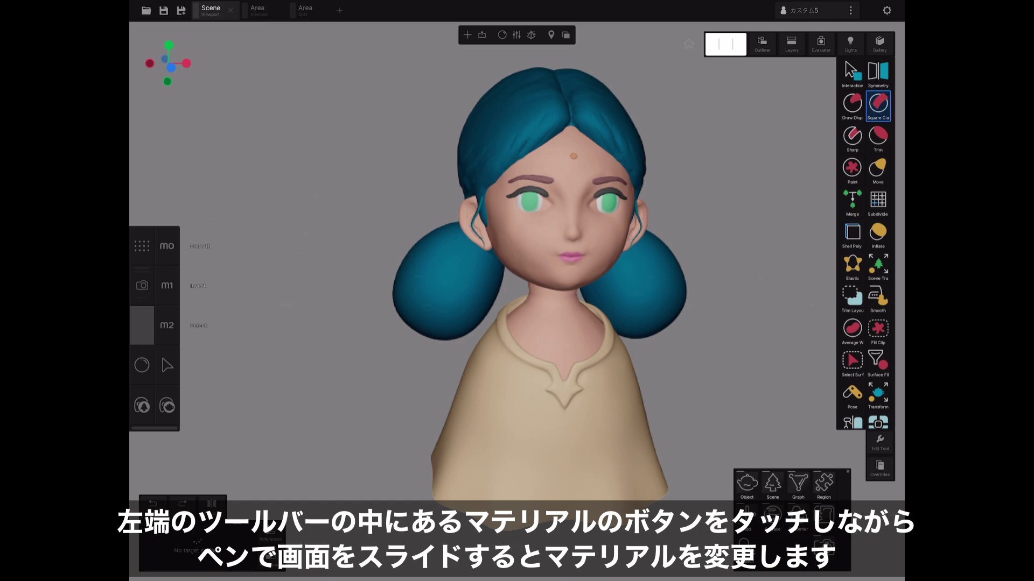
mouse_move(307, 323)
mouse_down()
mouse_move(335, 247)
mouse_move(297, 241)
mouse_up()
drag(828, 126, 600, 86)
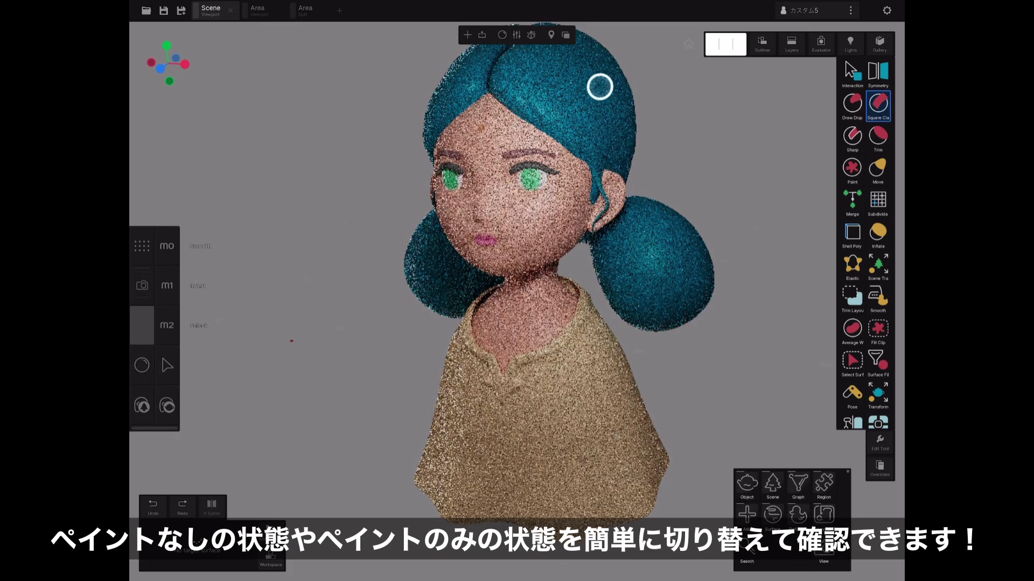
drag(600, 87, 777, 106)
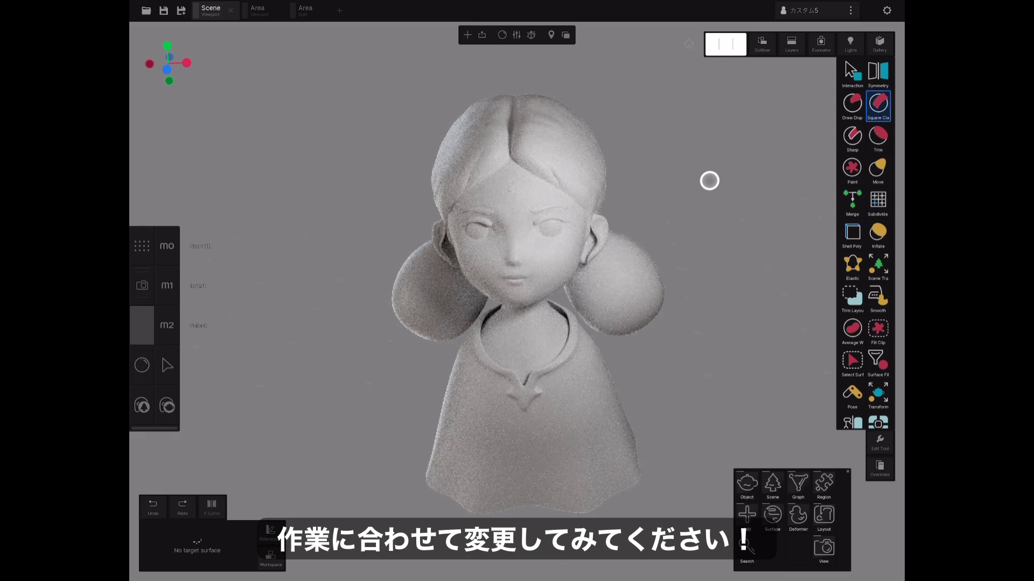
Cycle shading through plain grey sculpt, flat colour and grainy full colour, orbiting between changes.
click(142, 365)
drag(323, 412, 280, 442)
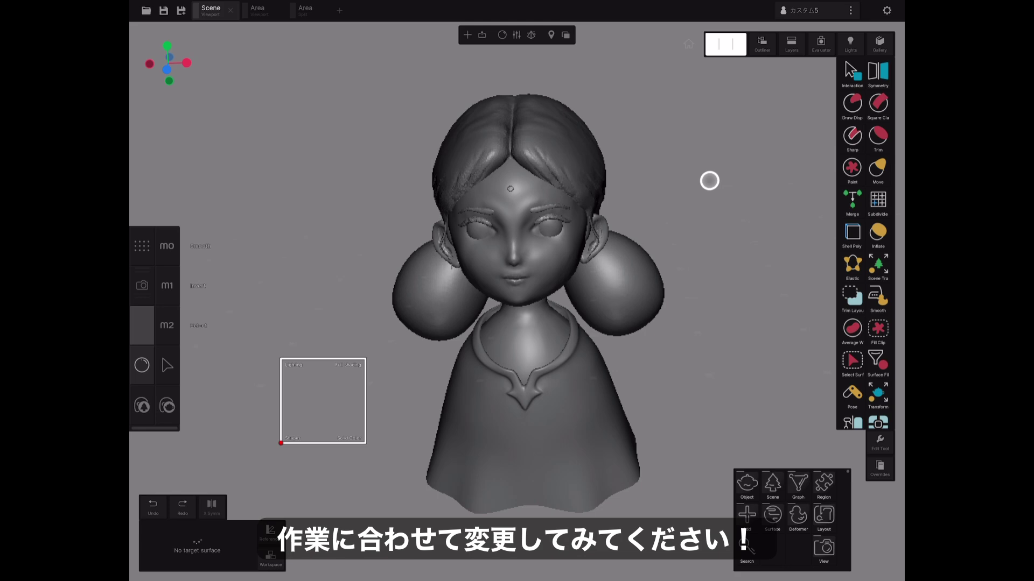
drag(281, 442, 365, 443)
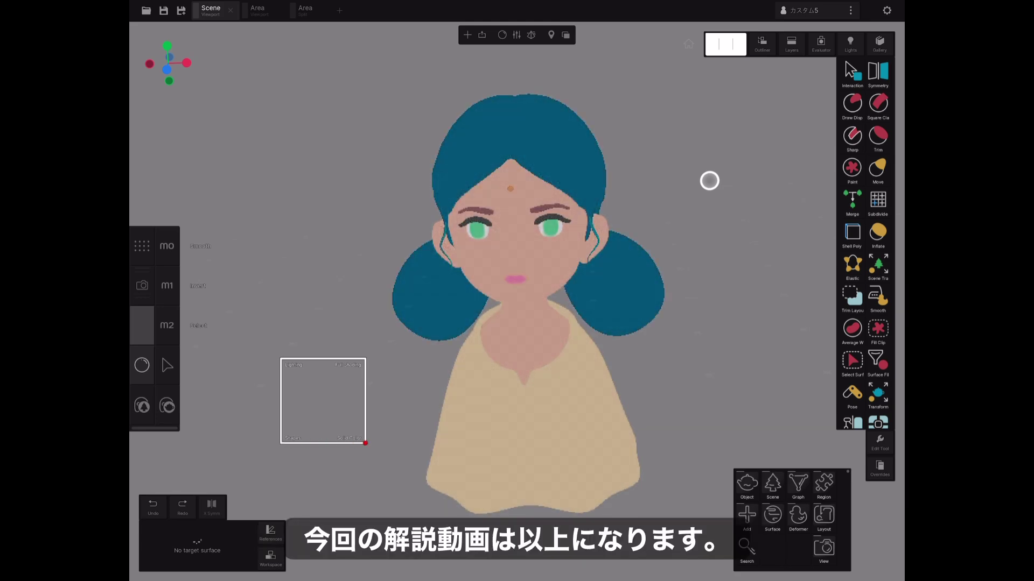
mouse_move(708, 177)
mouse_down()
mouse_move(453, 198)
mouse_move(240, 87)
mouse_up()
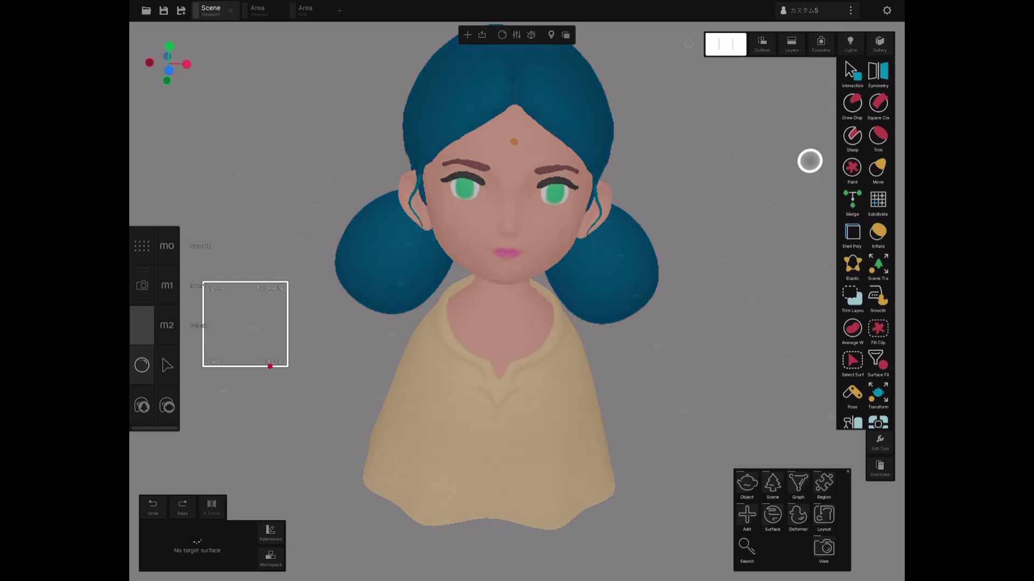
mouse_move(270, 366)
mouse_down()
mouse_move(286, 325)
mouse_move(286, 276)
mouse_move(240, 319)
mouse_up()
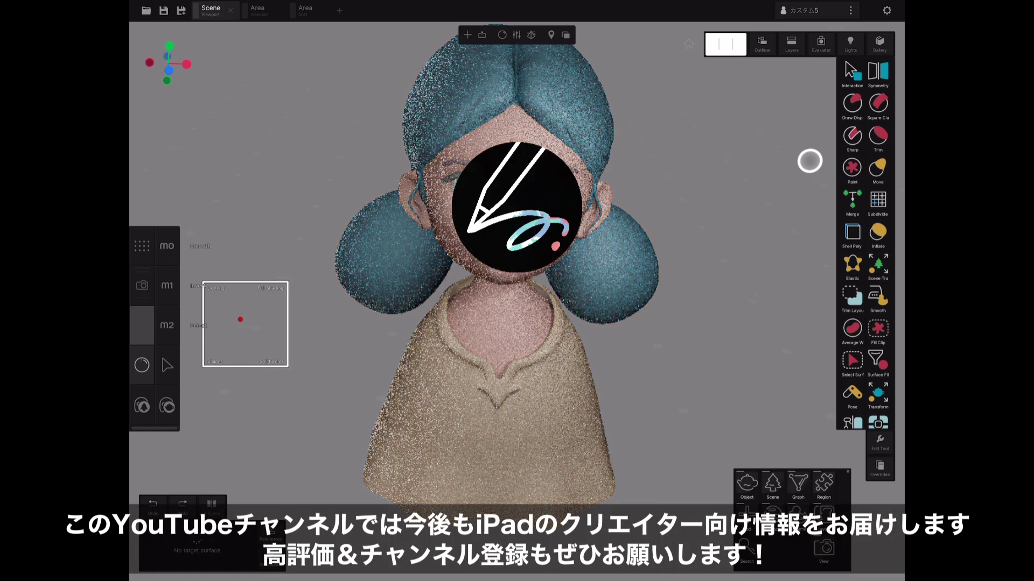
drag(809, 161, 533, 133)
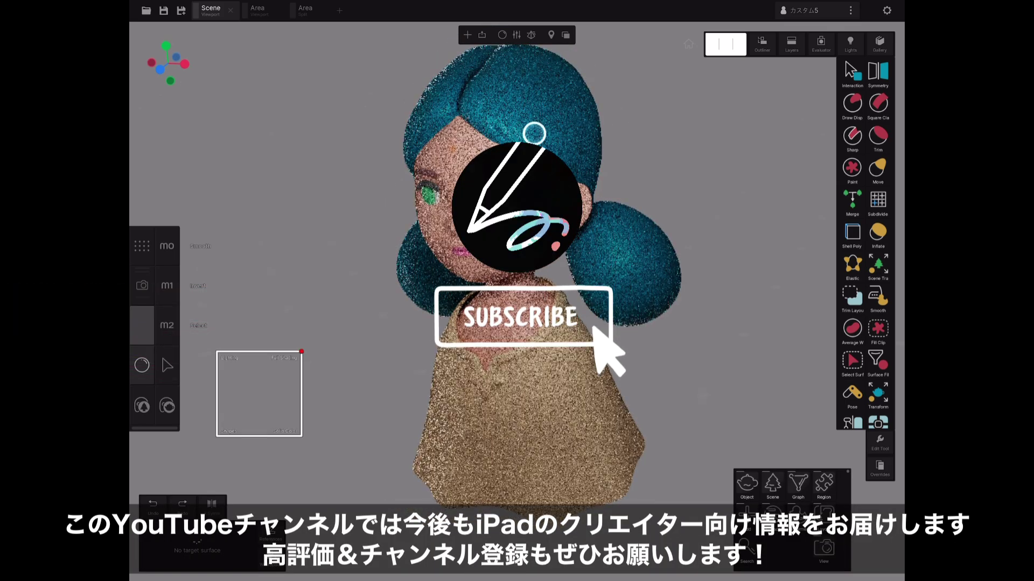